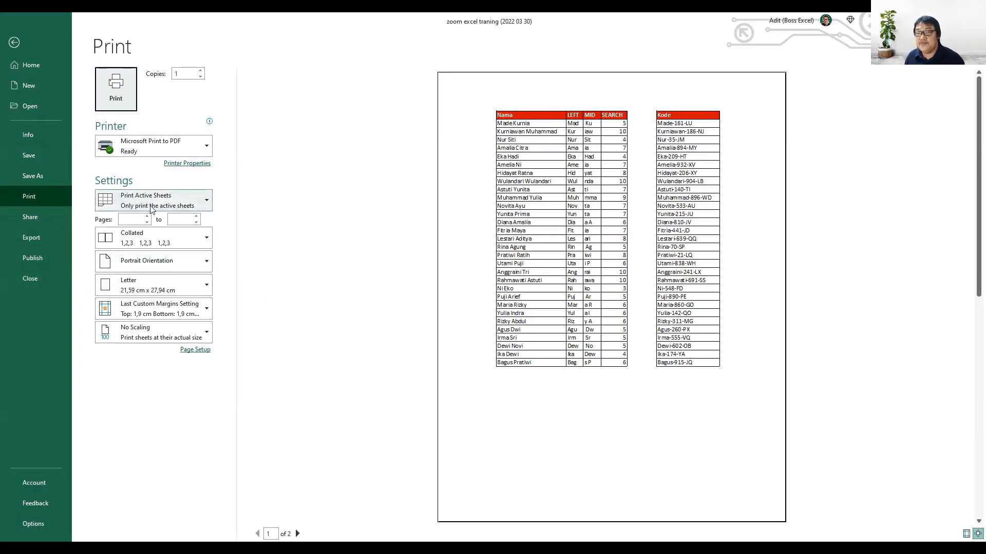
Step: Select both tables and switch the print range to Print Selection so they fit one page
{"action": "left_click", "coordinate": [207, 207]}
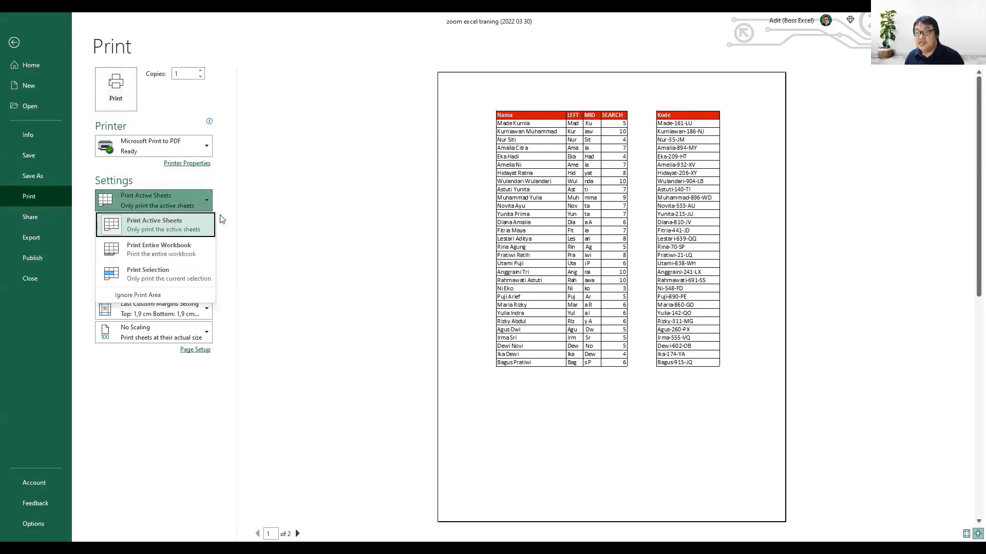
{"action": "key", "text": "Escape"}
{"action": "key", "text": "Escape"}
{"action": "mouse_move", "coordinate": [72, 109]}
{"action": "left_mouse_down"}
{"action": "mouse_move", "coordinate": [337, 178]}
{"action": "mouse_move", "coordinate": [420, 459]}
{"action": "left_mouse_up"}
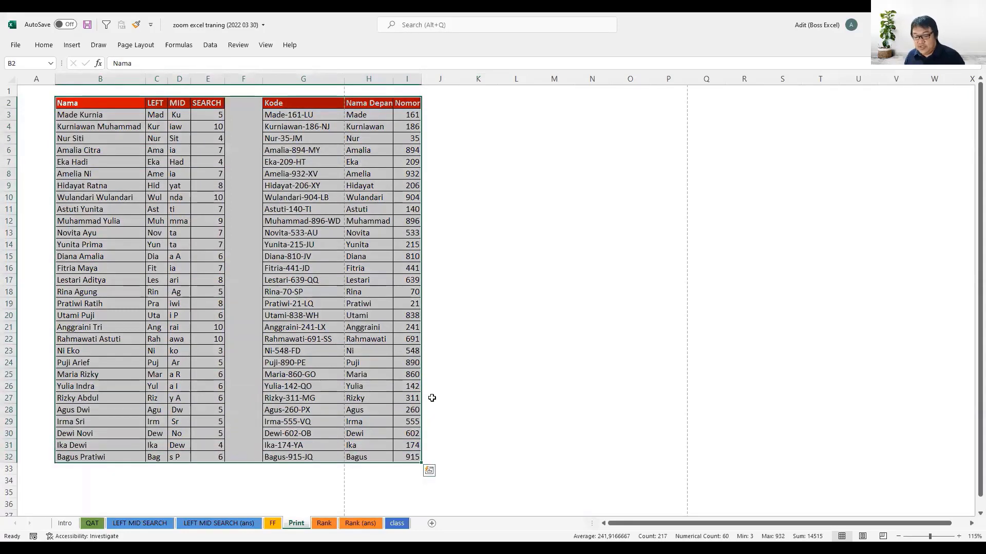
{"action": "key", "text": "ctrl+p"}
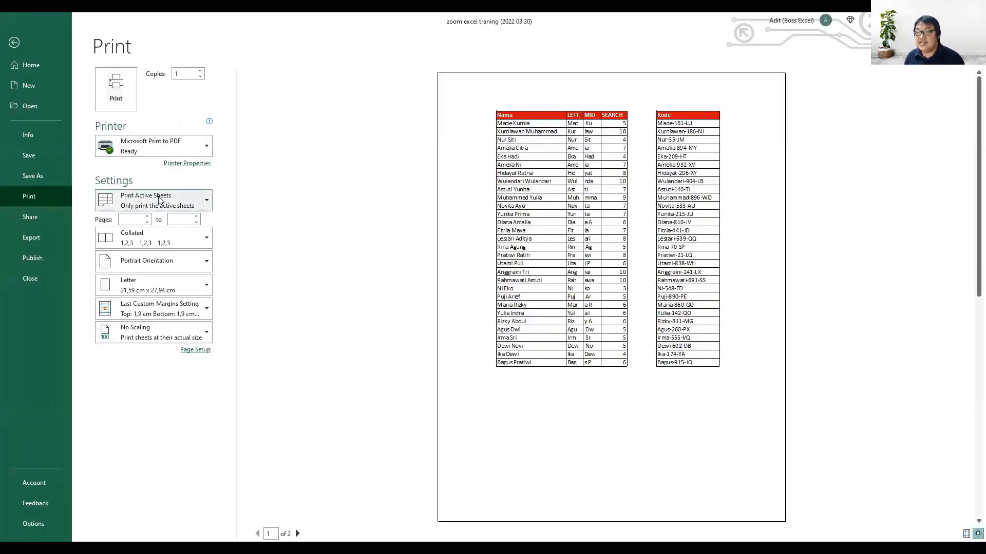
{"action": "left_click", "coordinate": [159, 200]}
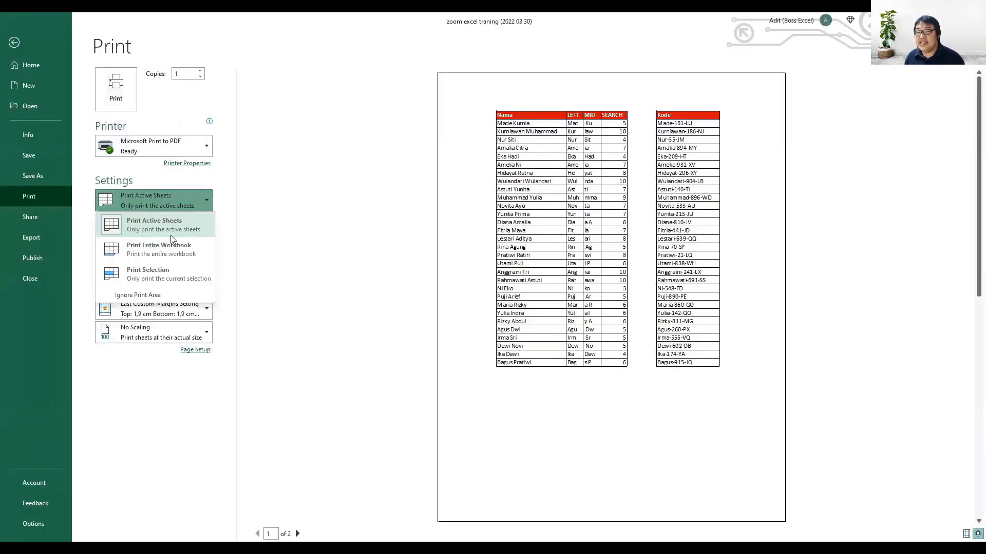
{"action": "left_click", "coordinate": [169, 274]}
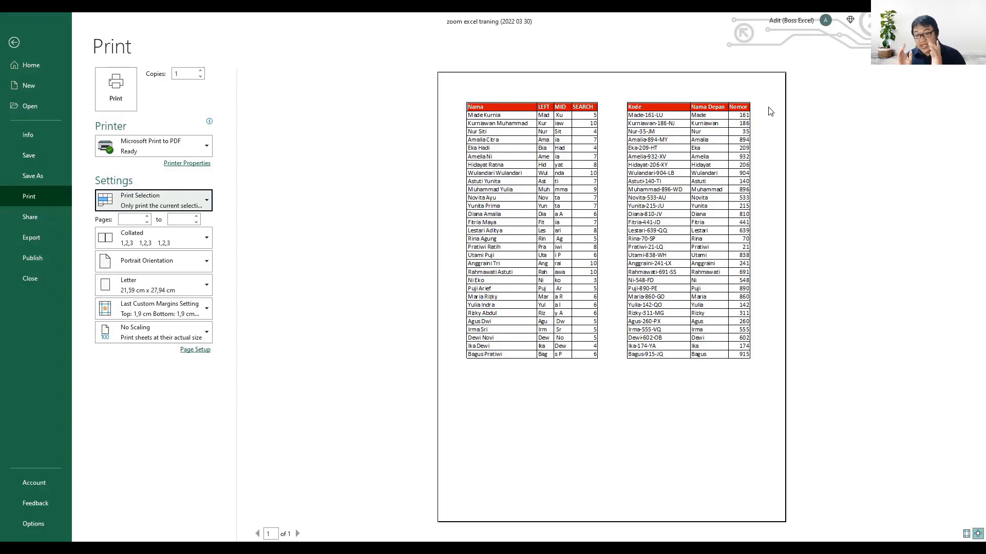
{"action": "key", "text": "Escape"}
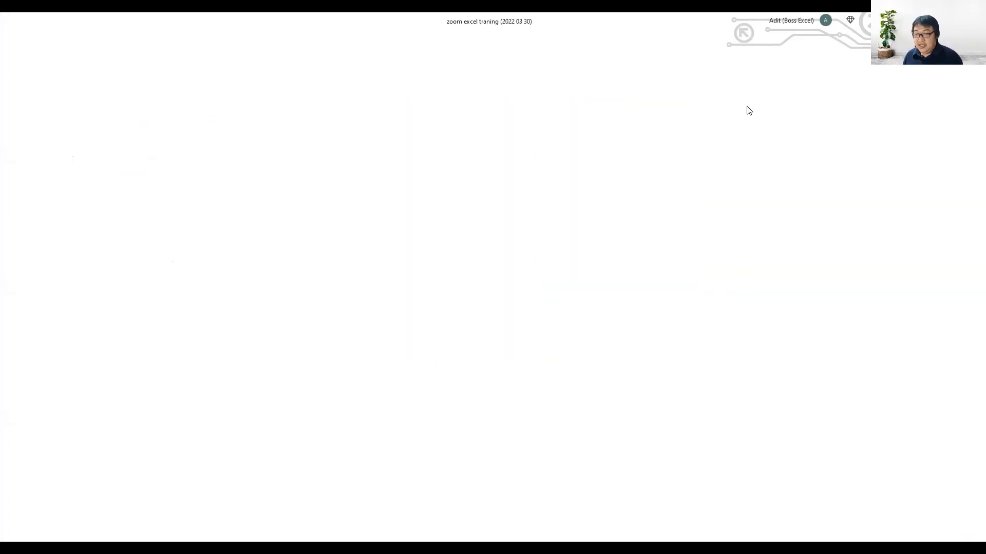
Step: Deselect the tables and try the Page Layout Page Setup launcher, then close it
{"action": "left_click", "coordinate": [283, 243]}
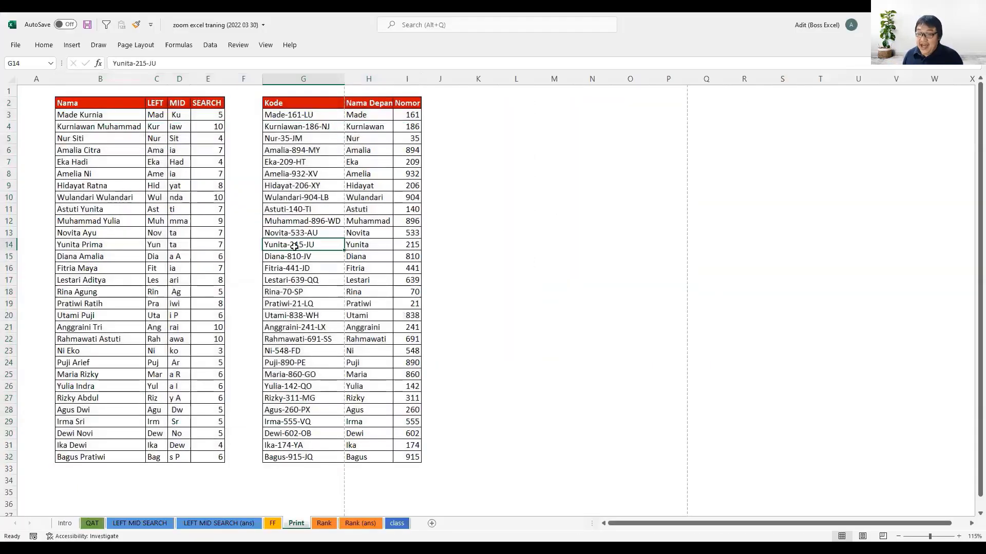
{"action": "left_click", "coordinate": [44, 45]}
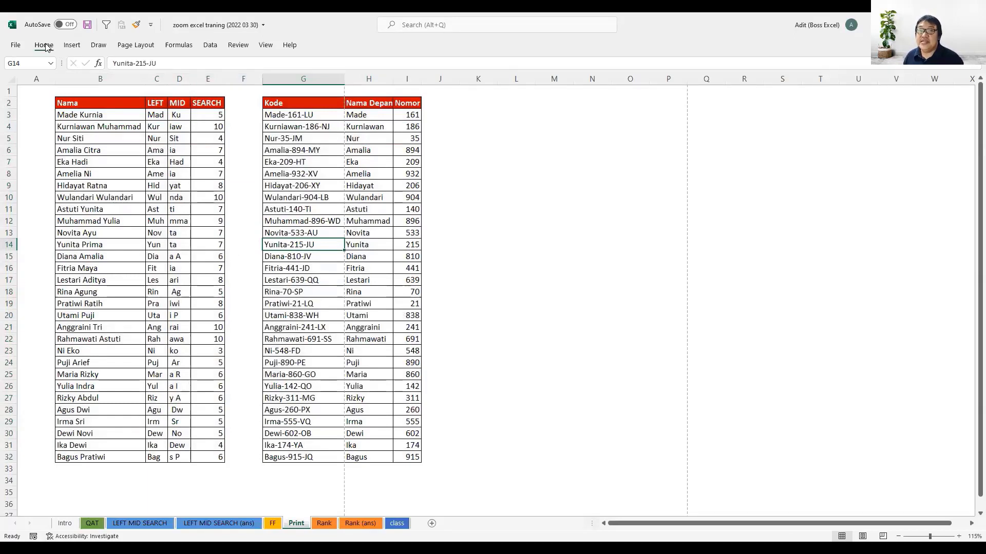
{"action": "left_click", "coordinate": [136, 45]}
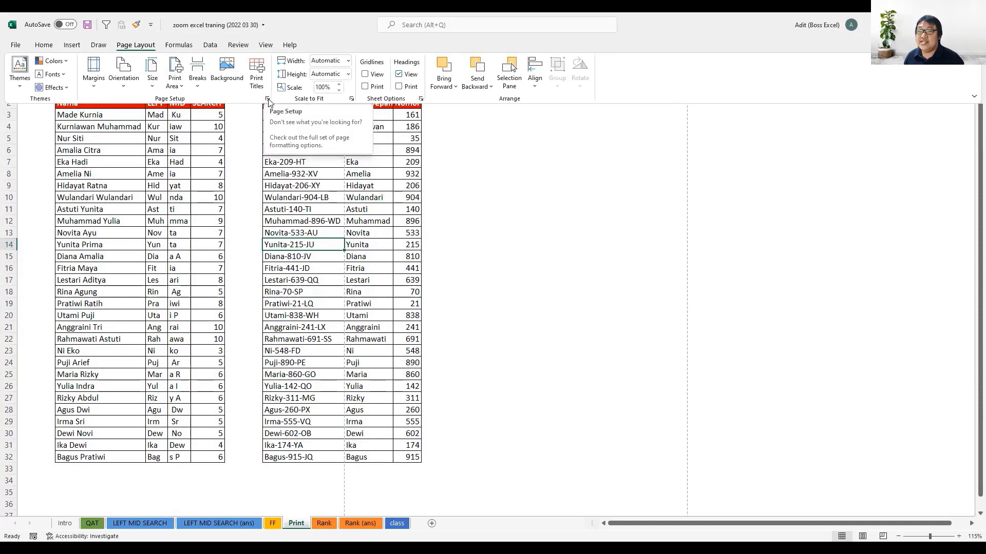
{"action": "left_click", "coordinate": [268, 100]}
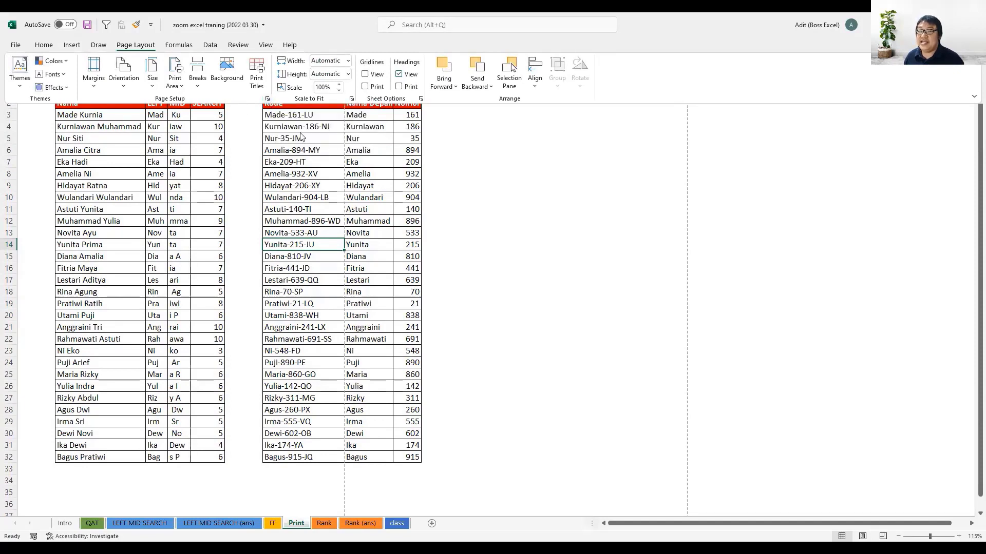
{"action": "left_click", "coordinate": [458, 178]}
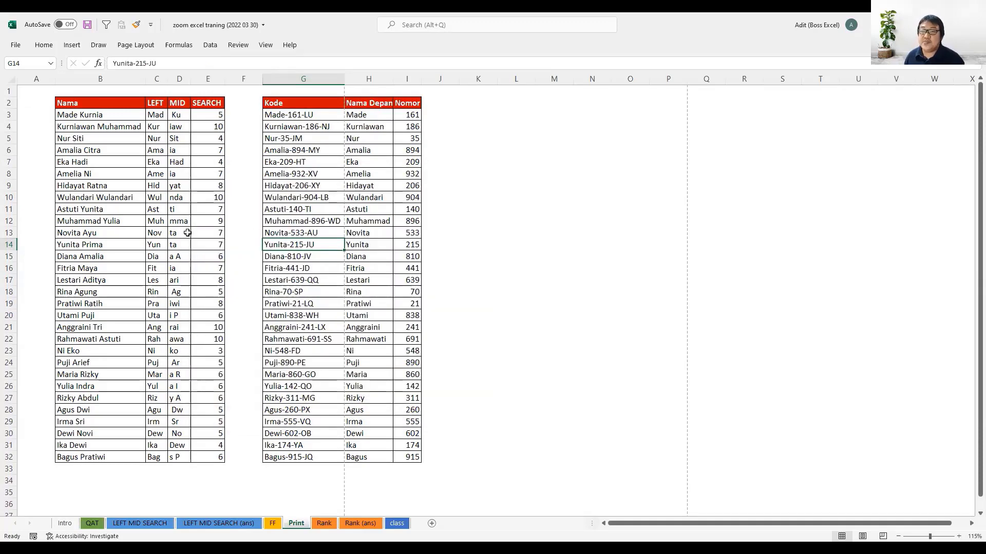
Step: Note 'Alt, P, S, P' in cell K5 and reopen Page Setup with that shortcut
{"action": "left_click", "coordinate": [491, 134]}
{"action": "type", "text": "Alt, "}
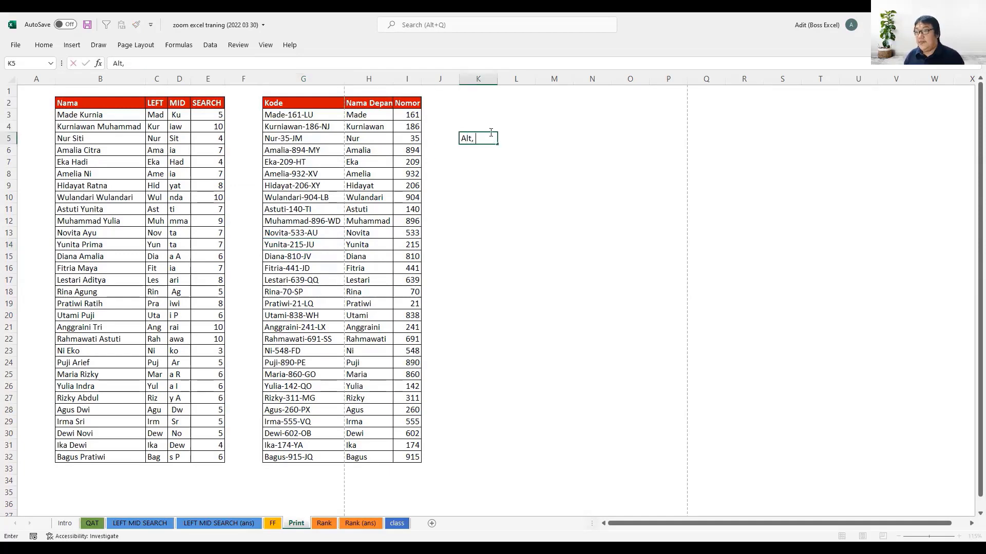
{"action": "type", "text": "P, S,"}
{"action": "type", "text": " P"}
{"action": "key", "text": "Return"}
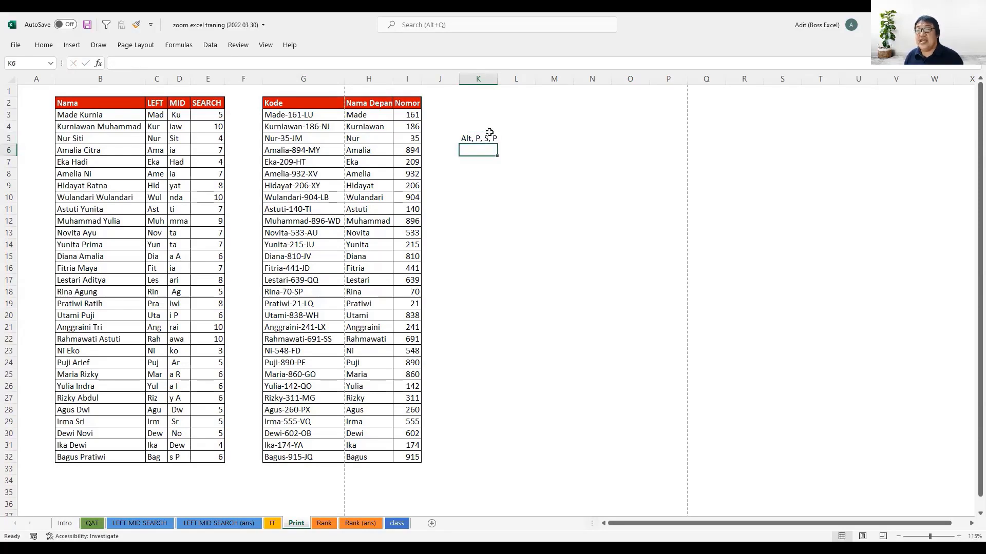
{"action": "key", "text": "alt"}
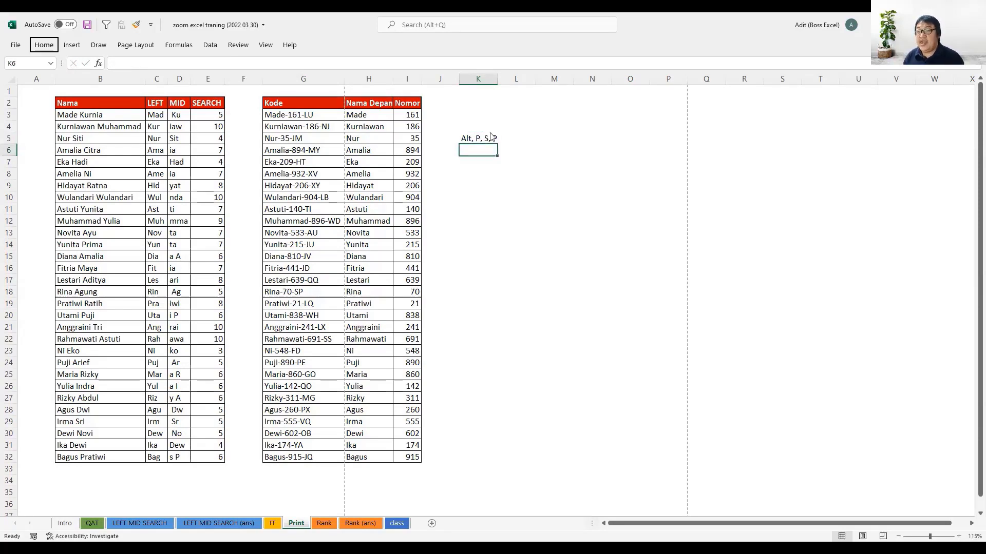
{"action": "key", "text": "p"}
{"action": "key", "text": "s"}
{"action": "key", "text": "p"}
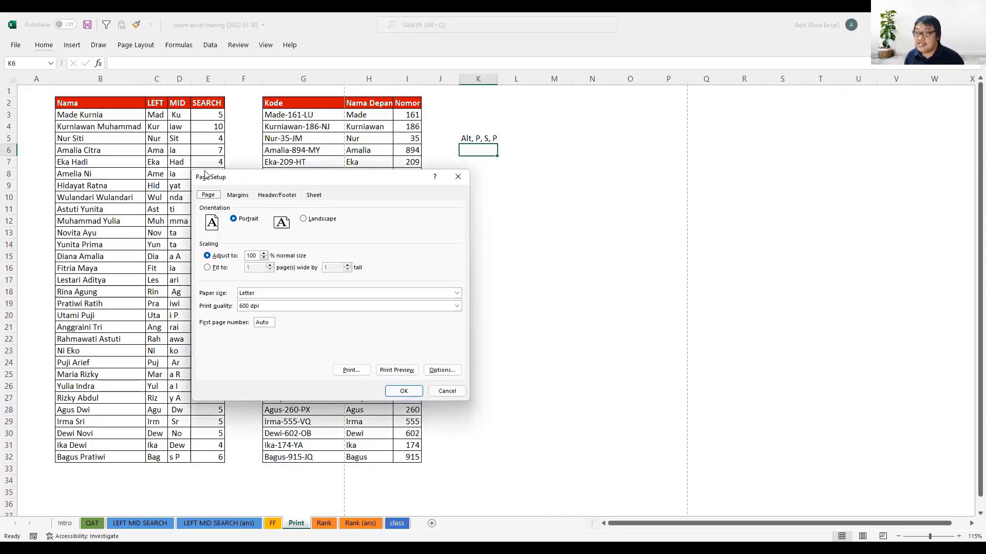
Step: Keep portrait orientation and scale the sheet to fit 1 page wide by 1 page tall
{"action": "left_click_drag", "start_coordinate": [205, 174], "coordinate": [175, 163]}
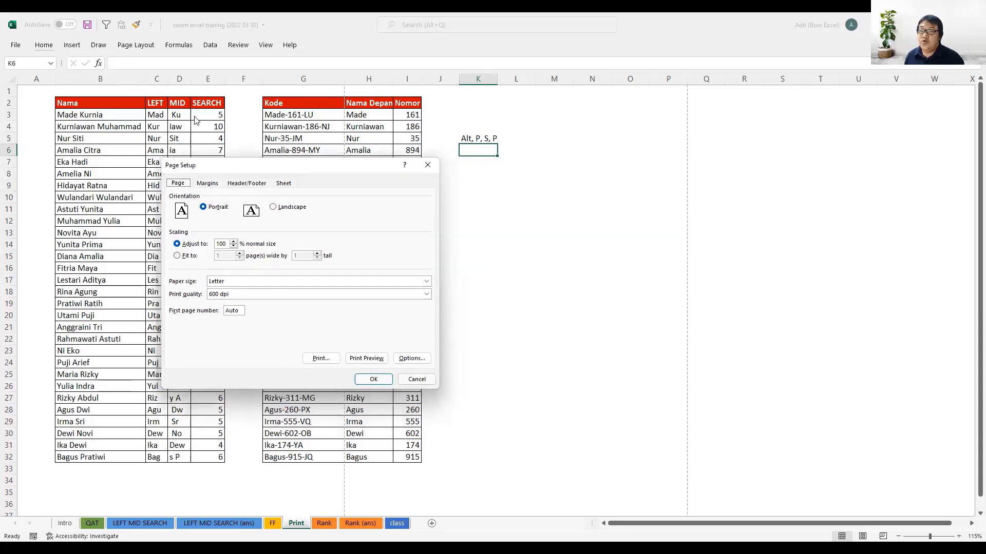
{"action": "left_click_drag", "start_coordinate": [277, 165], "coordinate": [354, 167]}
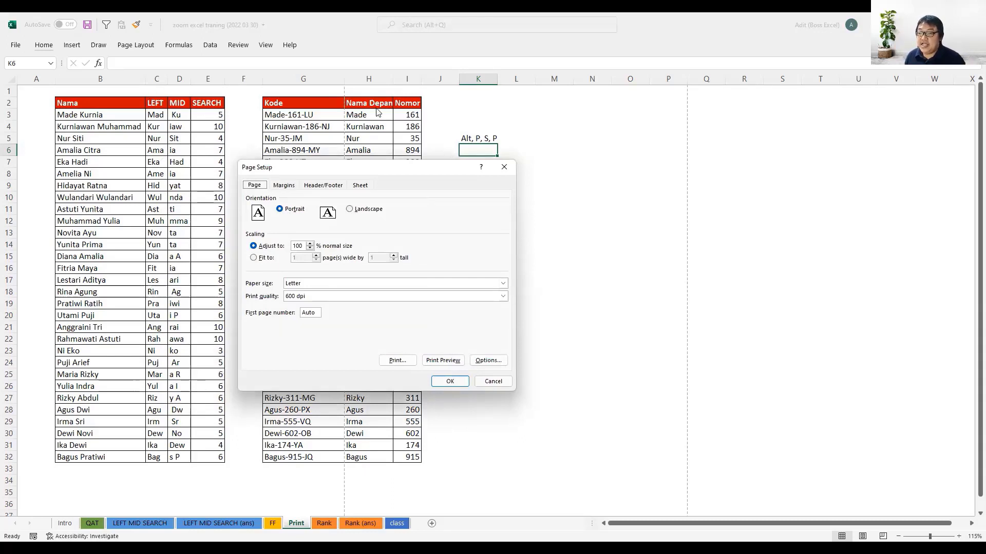
{"action": "left_click", "coordinate": [302, 211]}
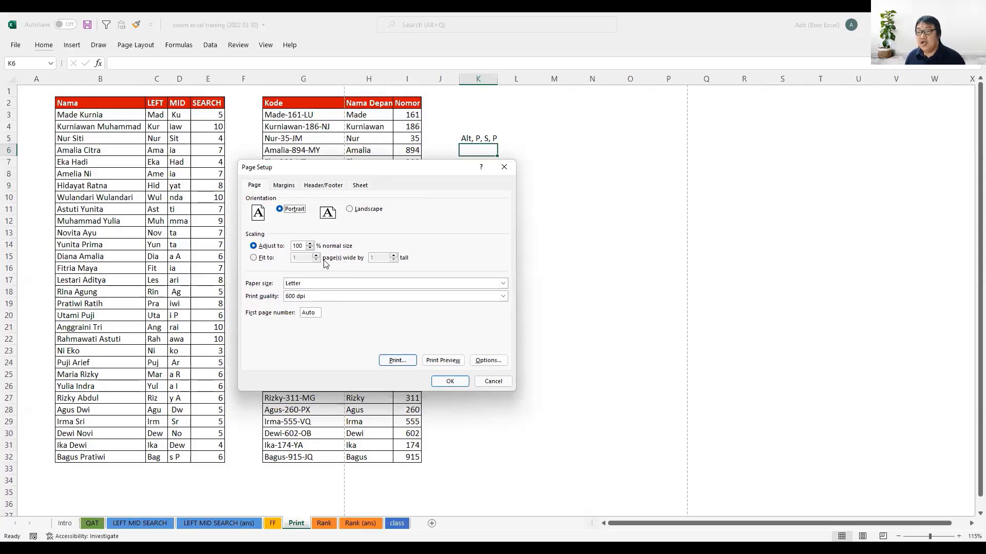
{"action": "left_click", "coordinate": [254, 258]}
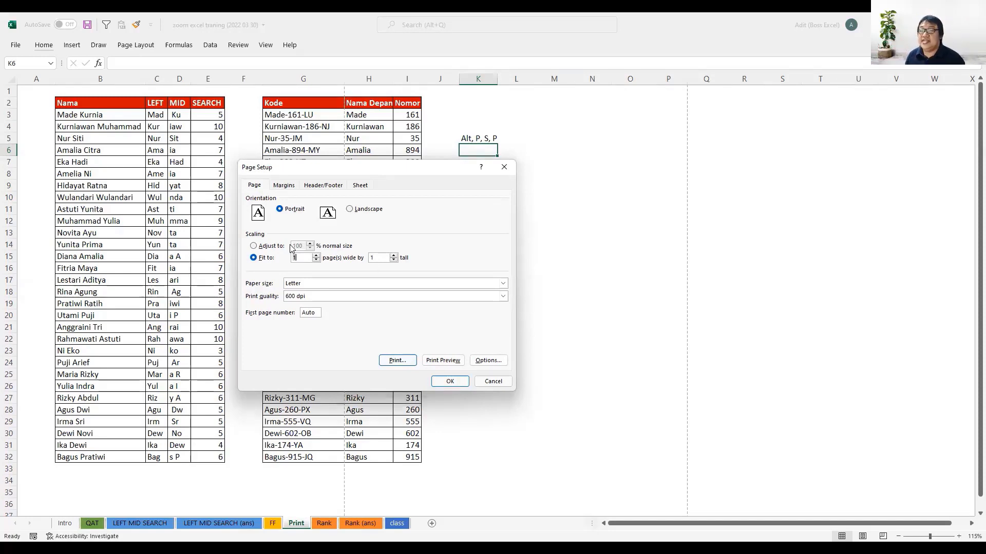
{"action": "key", "text": "shift+Tab"}
{"action": "key", "text": "shift+Tab"}
{"action": "key", "text": "shift+Tab"}
{"action": "left_click", "coordinate": [284, 185]}
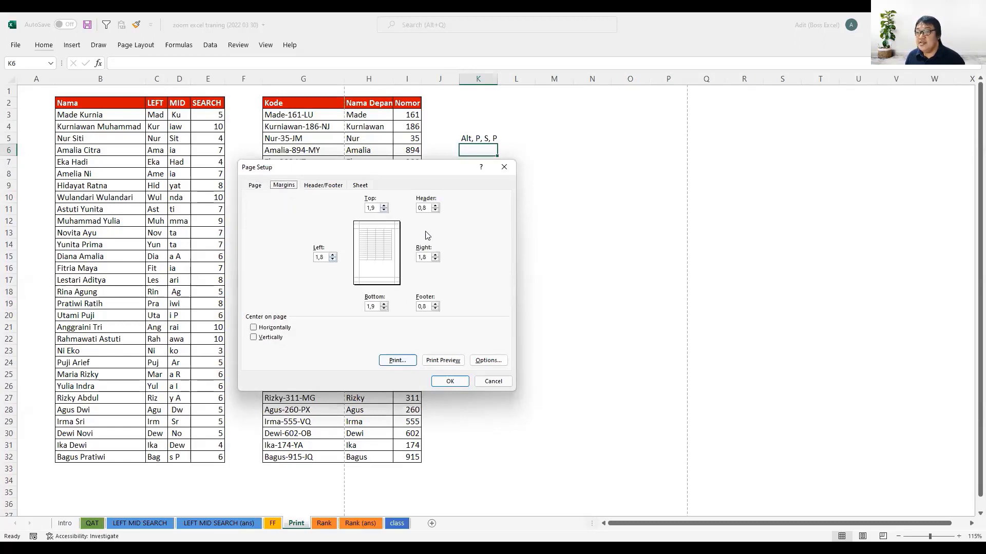
Step: Center the printout horizontally on the page, leaving vertical centering off
{"action": "left_click", "coordinate": [254, 328]}
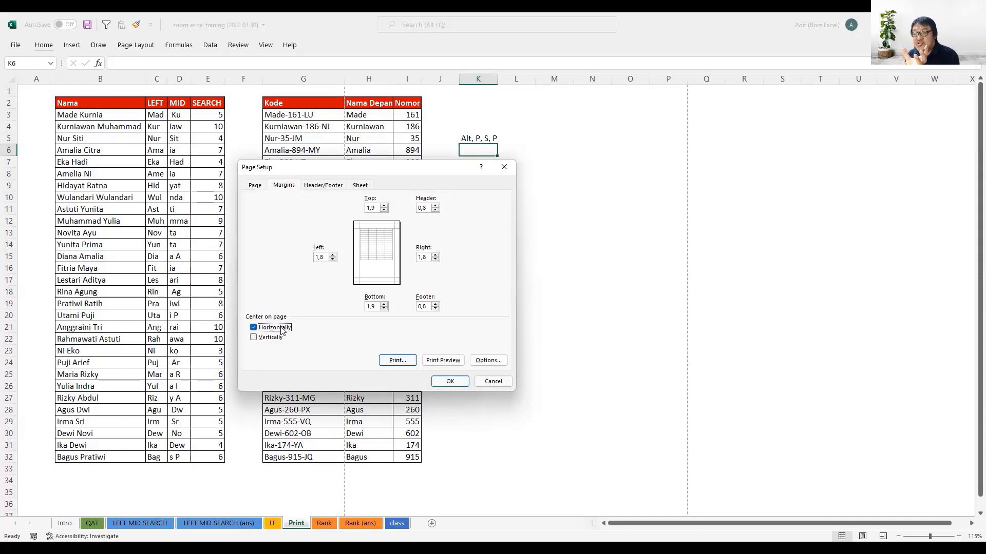
{"action": "left_click", "coordinate": [253, 338]}
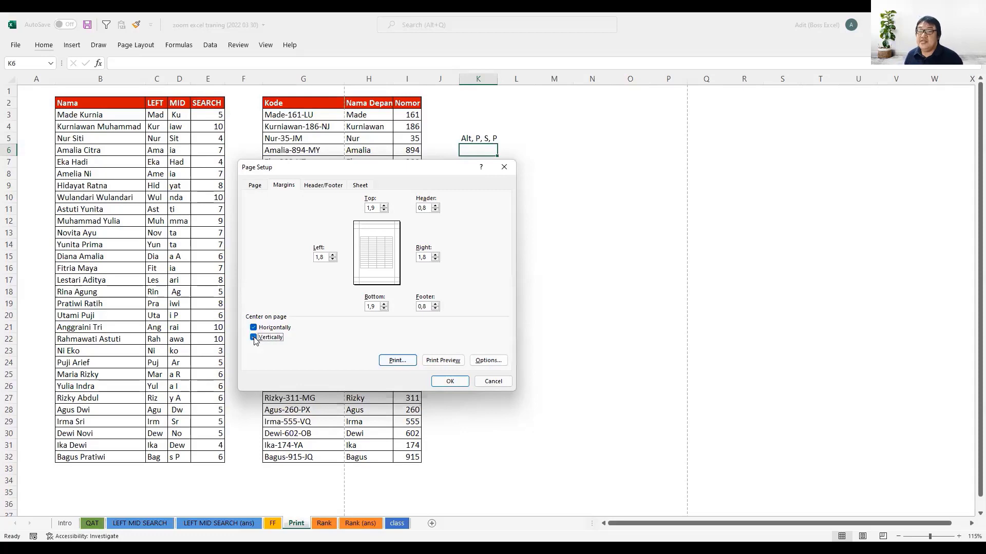
{"action": "left_click", "coordinate": [253, 338]}
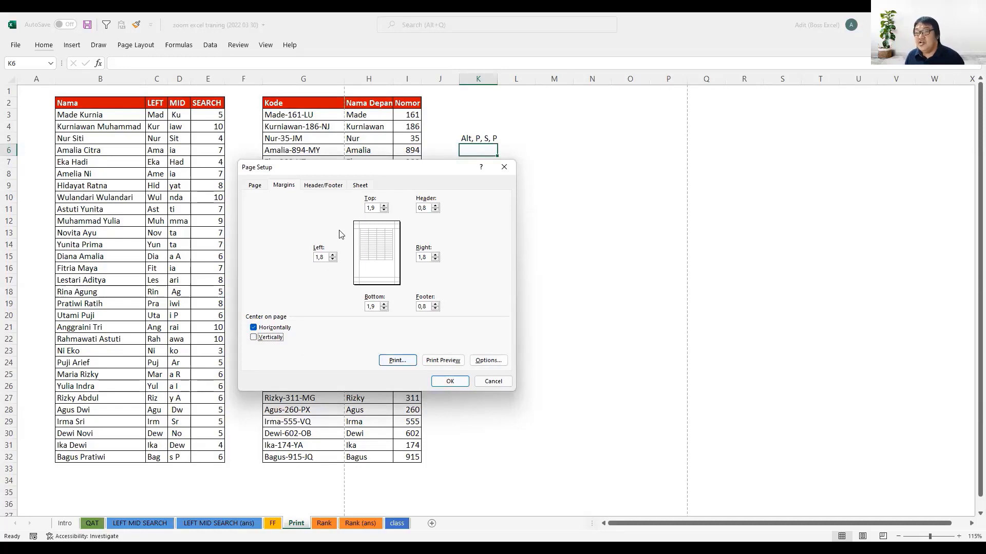
{"action": "left_click", "coordinate": [329, 186]}
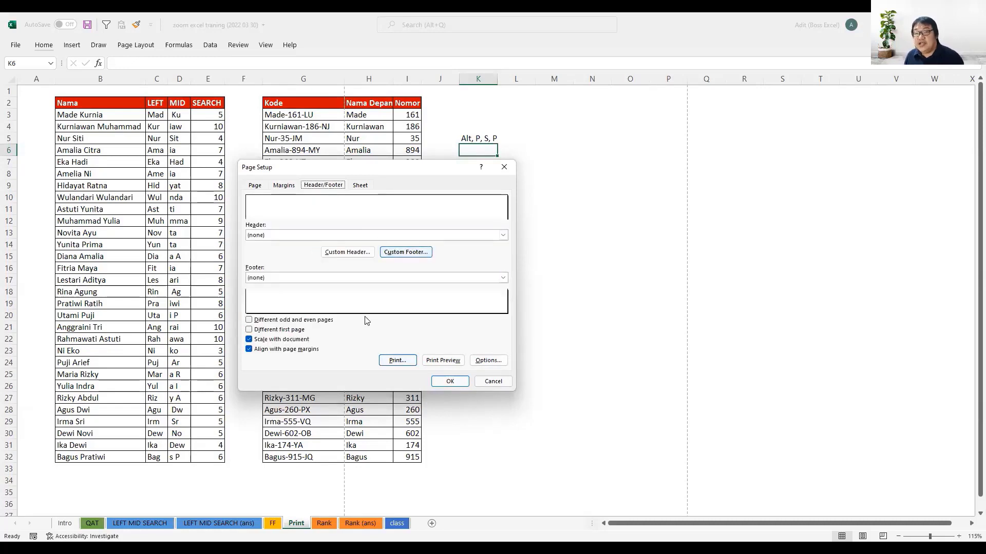
Step: Build a custom header: Number of Pages left, 'Boss Excel' centre, Sheet Name right
{"action": "left_click", "coordinate": [332, 256]}
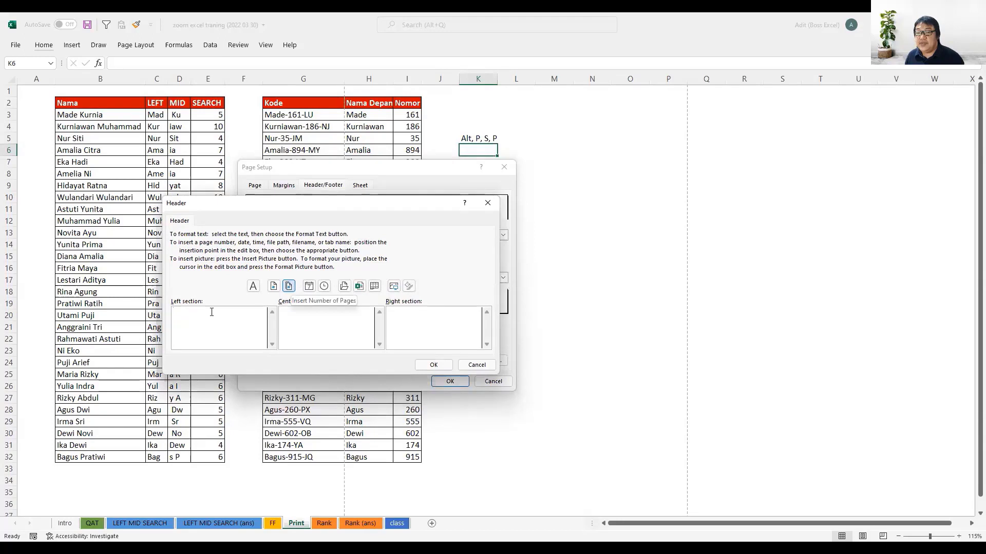
{"action": "left_click", "coordinate": [289, 286]}
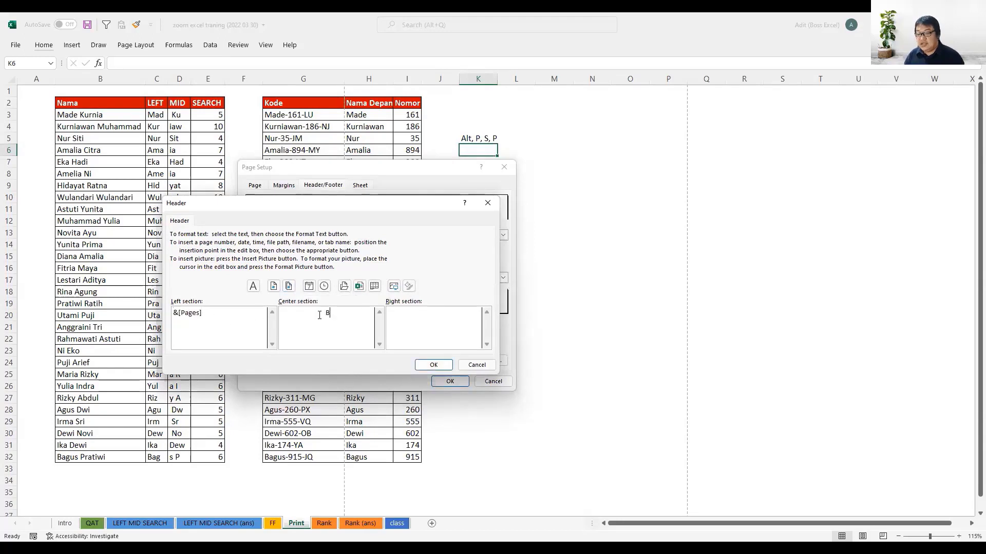
{"action": "type", "text": "oss Excel"}
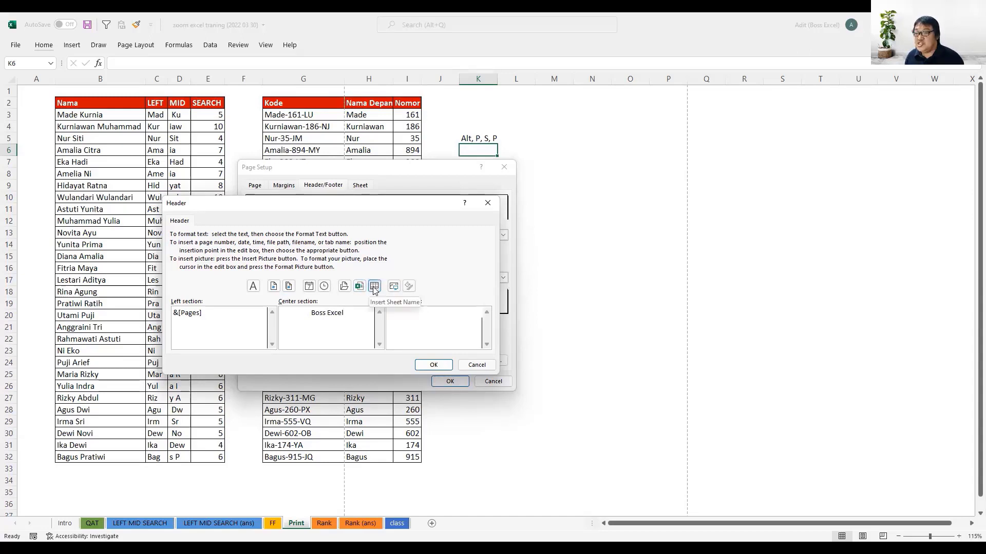
{"action": "left_click", "coordinate": [434, 364]}
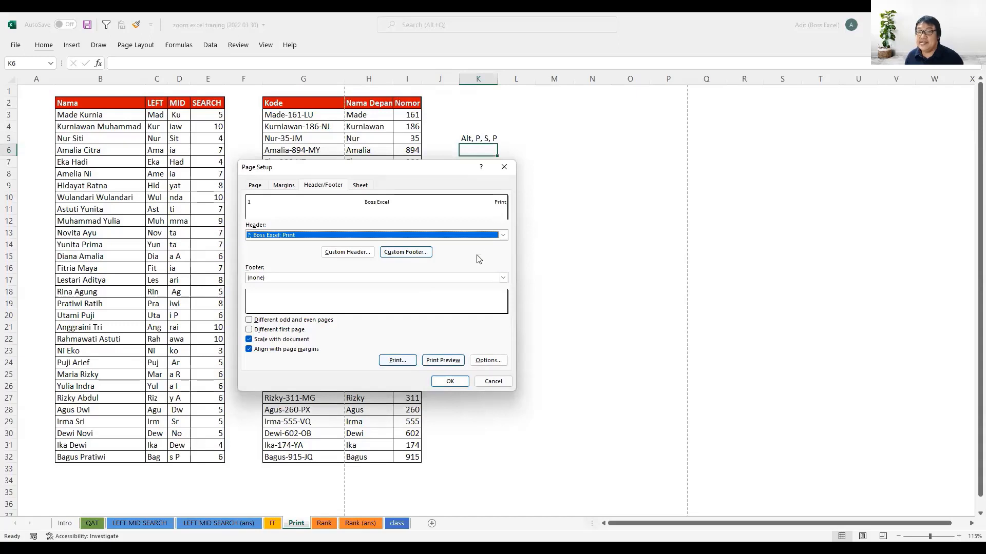
Step: On the Sheet tab, set the print area to B2:I32 and open Print Preview
{"action": "left_click", "coordinate": [361, 186]}
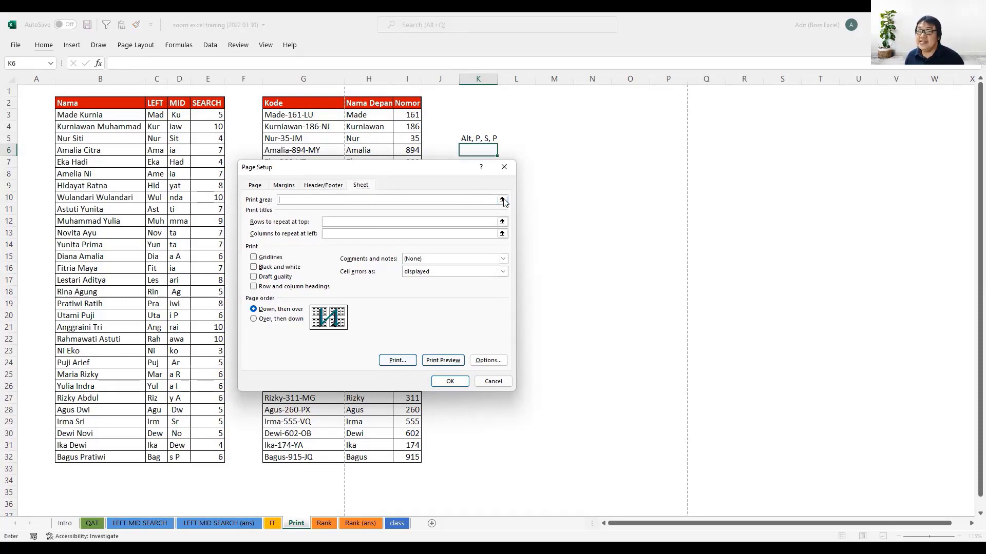
{"action": "left_click", "coordinate": [503, 200]}
{"action": "left_click", "coordinate": [407, 105]}
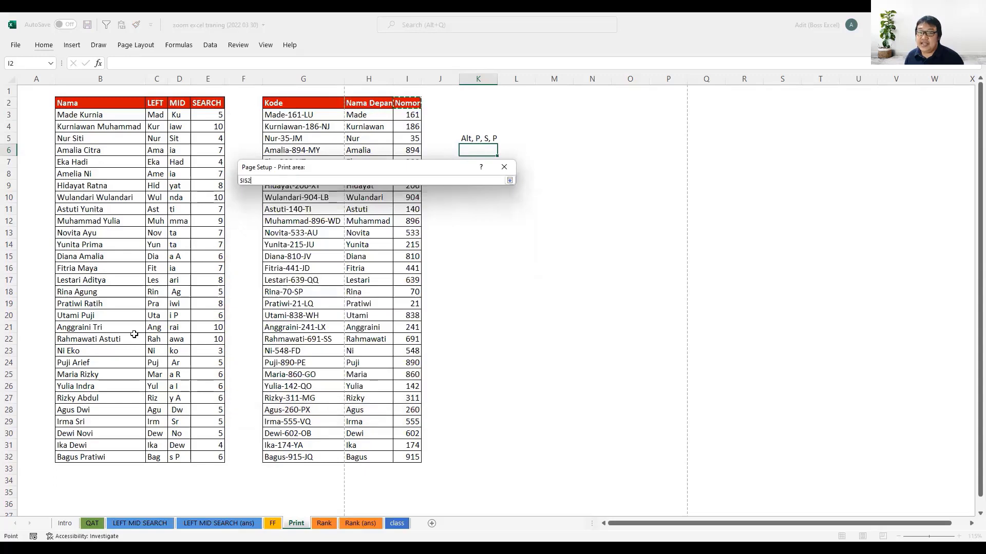
{"action": "left_click", "coordinate": [79, 457], "text": "shift"}
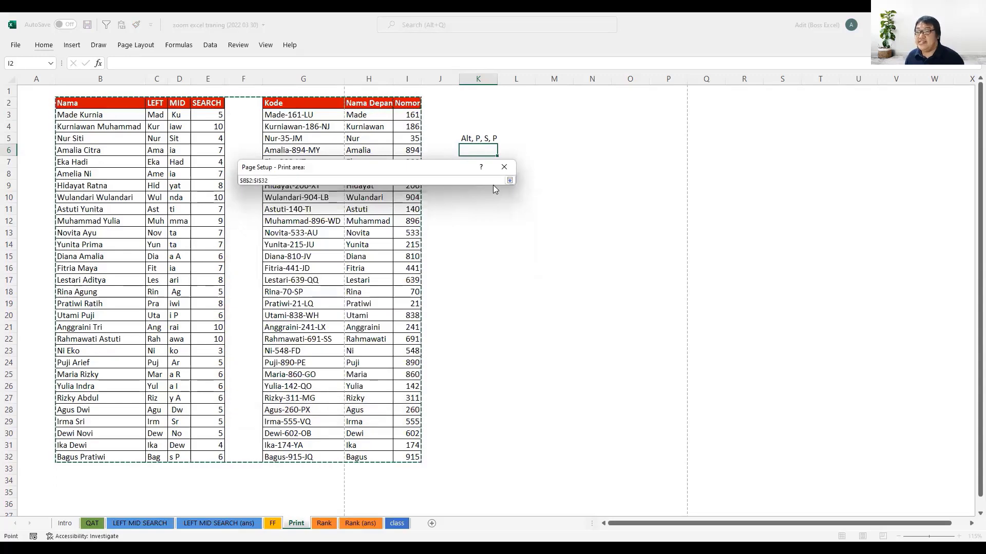
{"action": "left_click", "coordinate": [509, 180]}
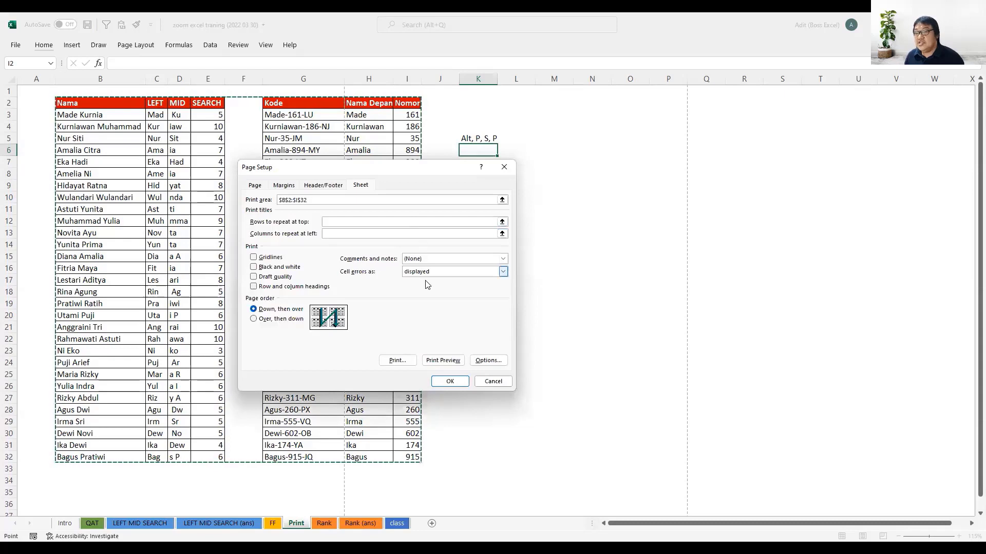
{"action": "left_click", "coordinate": [255, 258]}
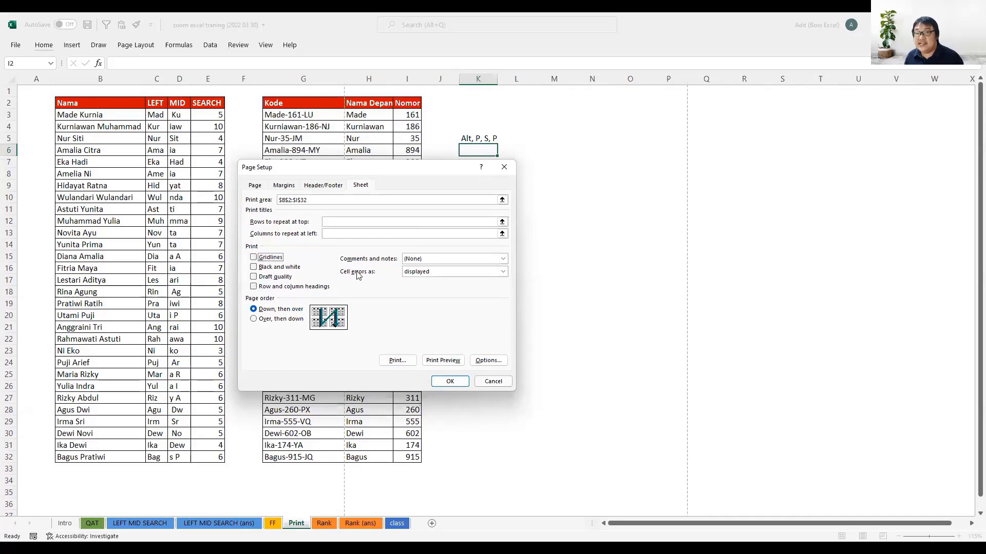
{"action": "left_click", "coordinate": [443, 361]}
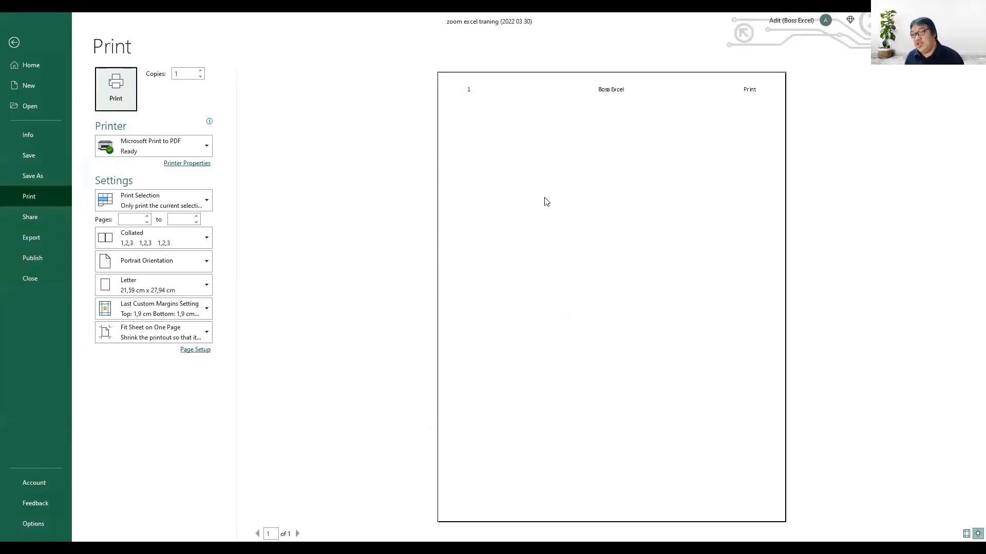
Step: Exit the preview, select cell G6, and reopen Page Setup with Alt, P, S
{"action": "key", "text": "Escape"}
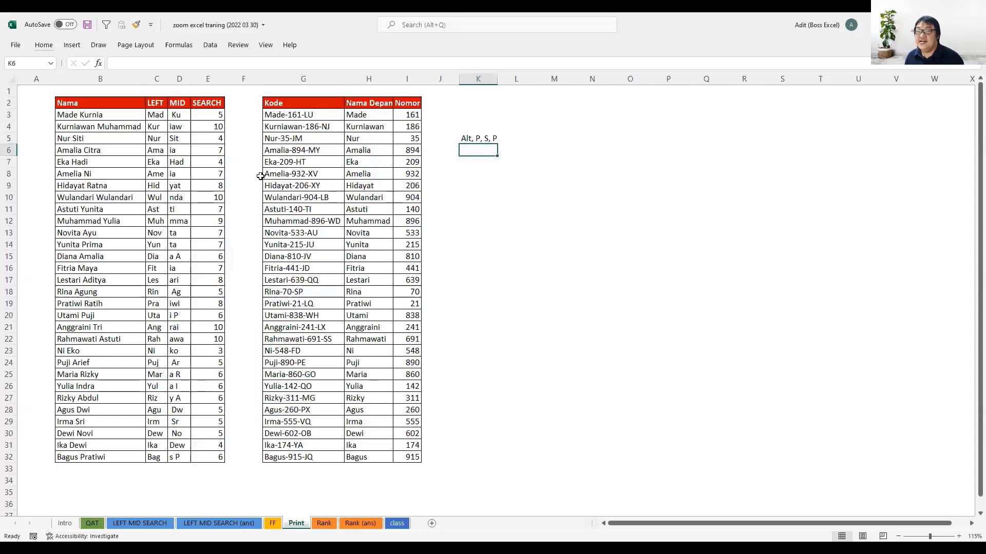
{"action": "left_click", "coordinate": [268, 153]}
{"action": "key", "text": "alt"}
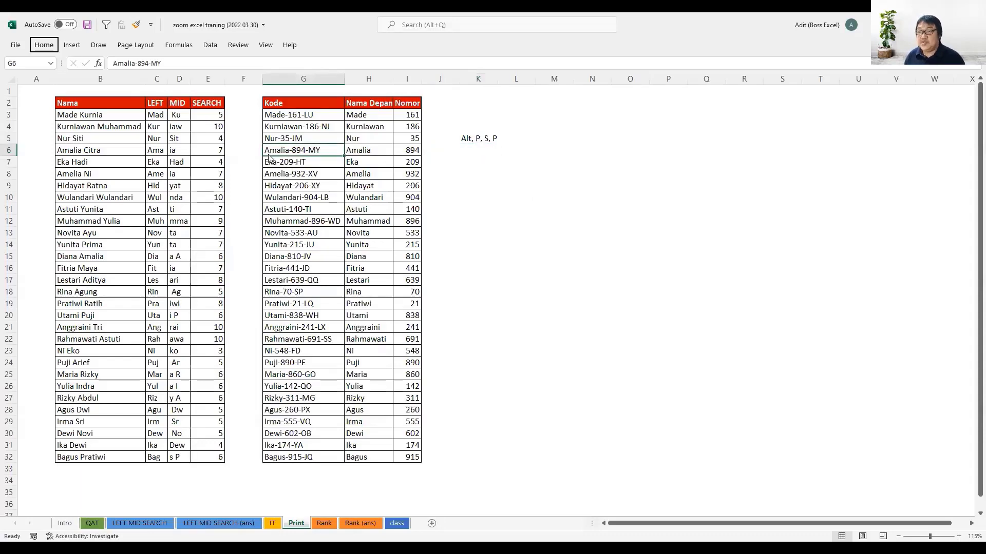
{"action": "key", "text": "p"}
{"action": "key", "text": "s"}
{"action": "key", "text": "p"}
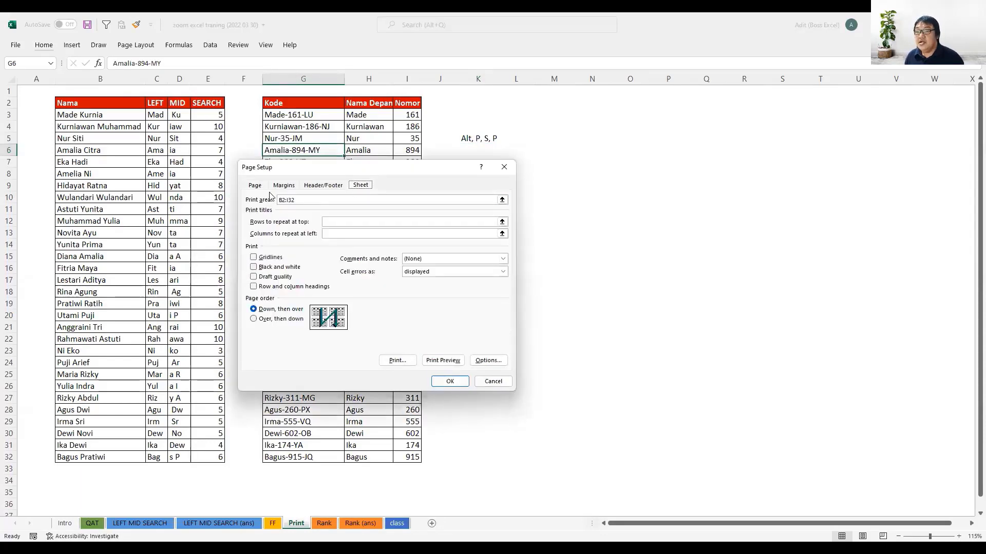
Step: Confirm the print area reads B2:I32 on the Sheet tab and preview again
{"action": "left_click", "coordinate": [501, 201]}
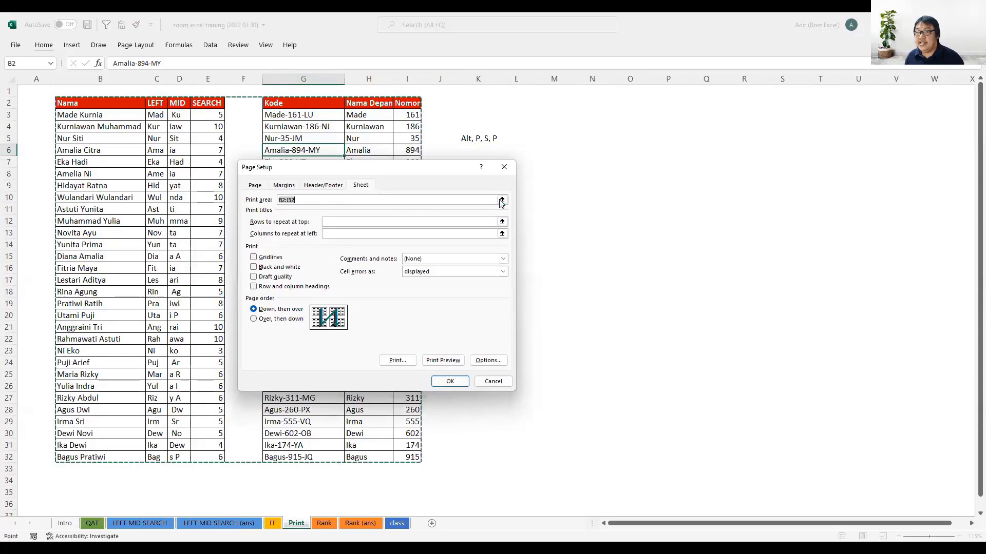
{"action": "left_click", "coordinate": [502, 201]}
{"action": "left_click", "coordinate": [504, 182]}
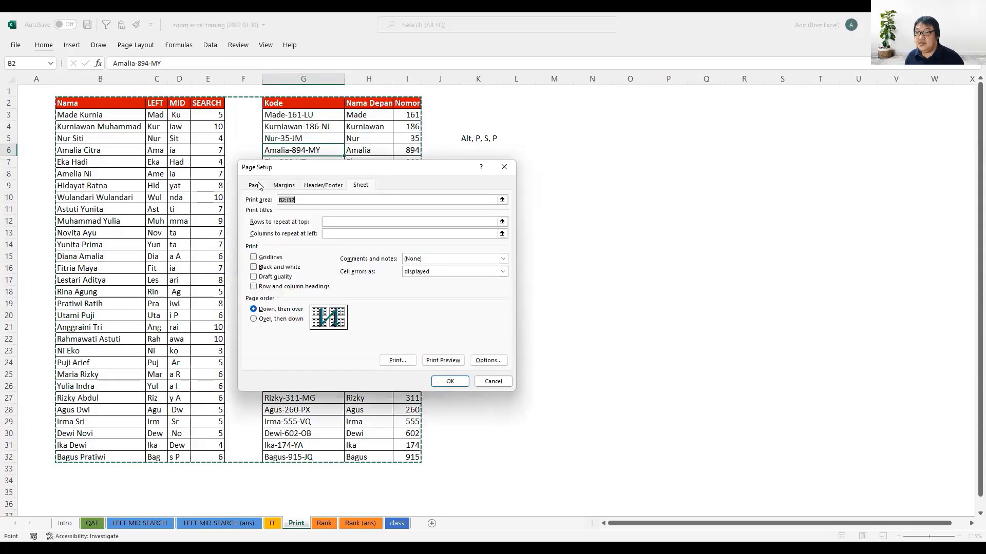
{"action": "left_click", "coordinate": [254, 257]}
{"action": "left_click", "coordinate": [253, 257]}
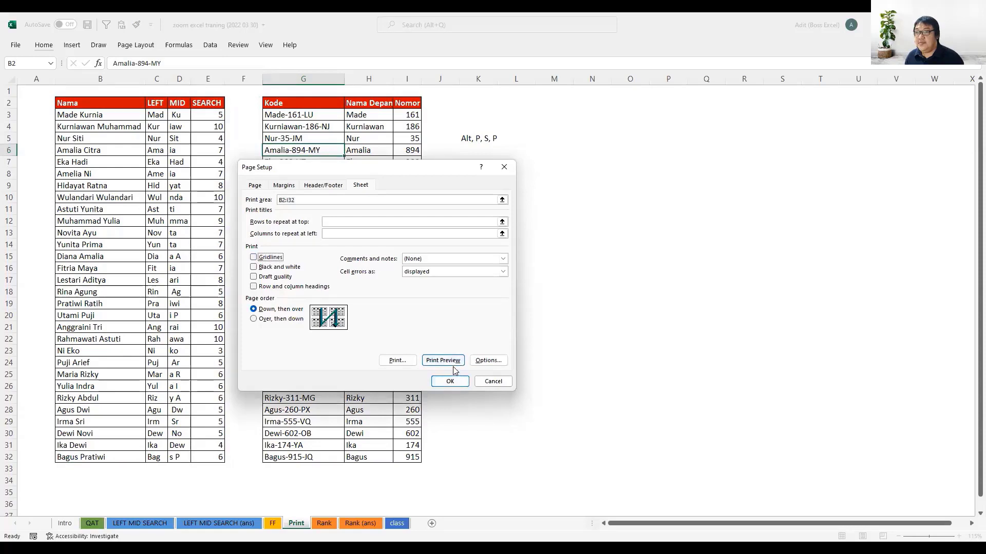
{"action": "left_click", "coordinate": [454, 365]}
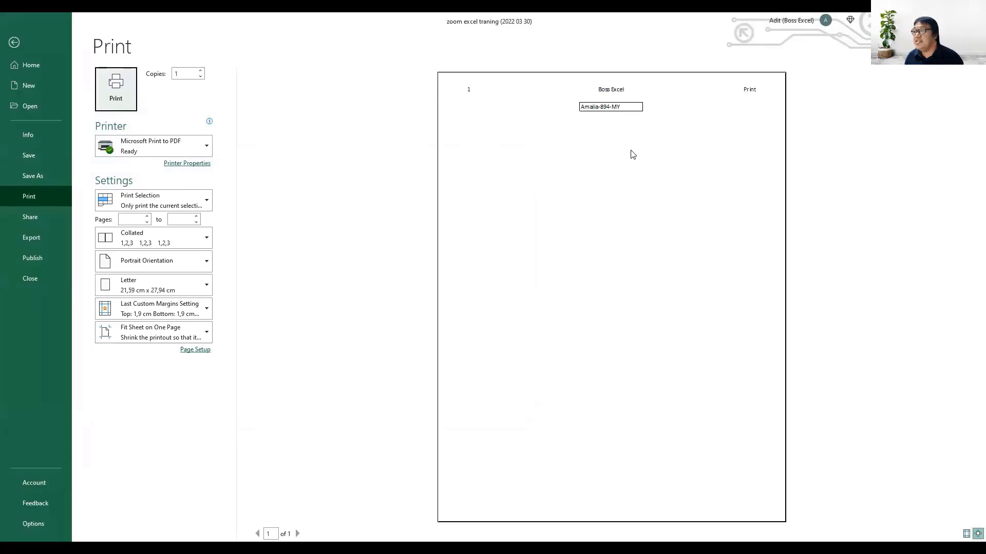
Step: Change the print range from Print Selection to Print Active Sheets
{"action": "left_click", "coordinate": [172, 204]}
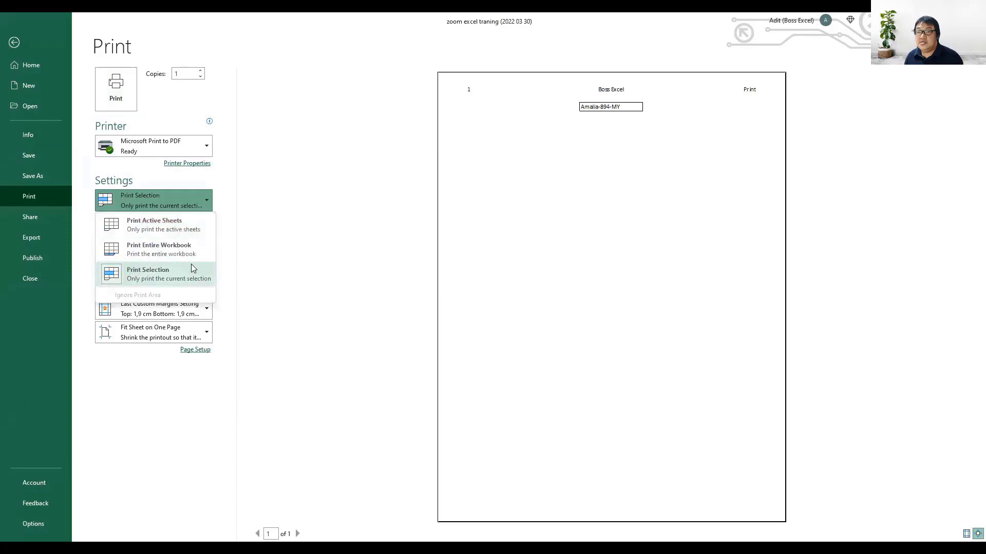
{"action": "left_click", "coordinate": [189, 225]}
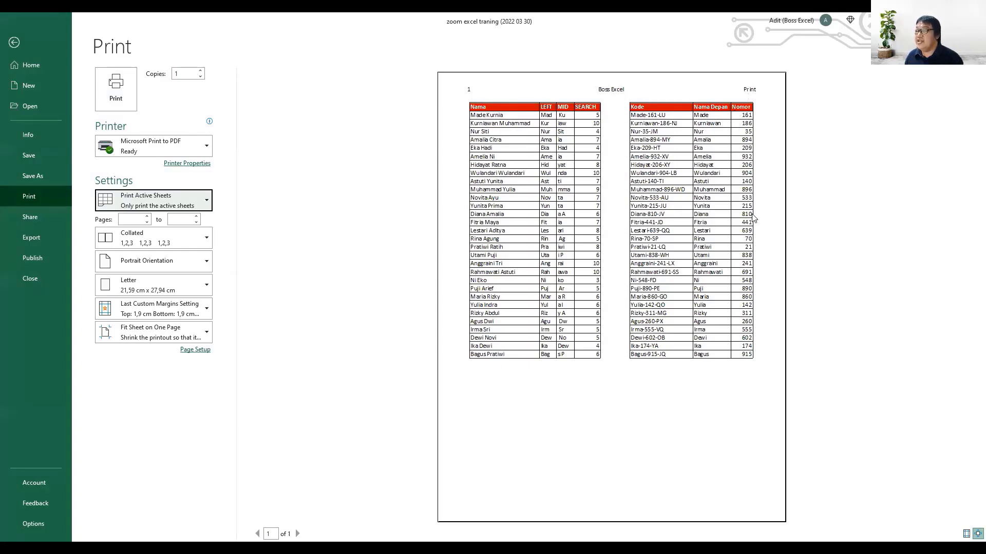
{"action": "key", "text": "Escape"}
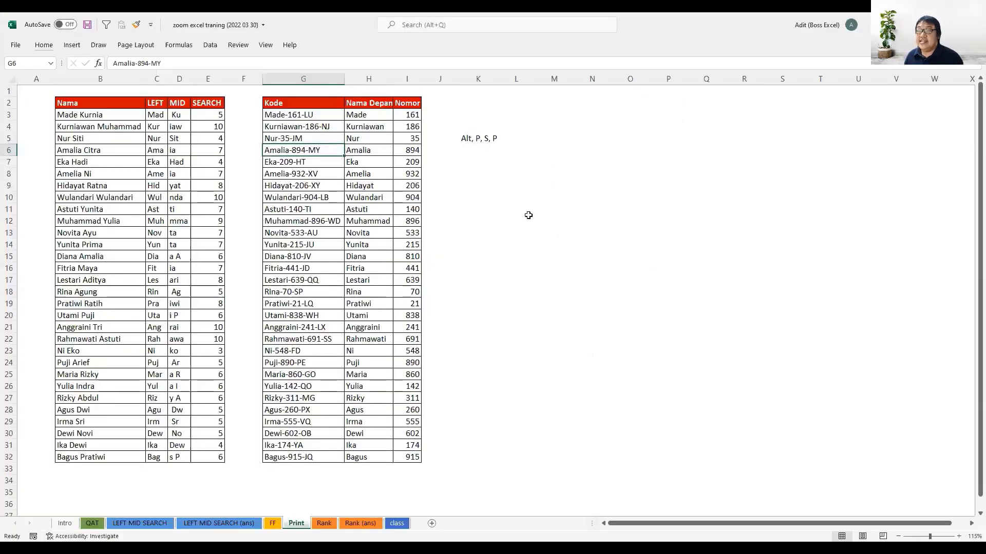